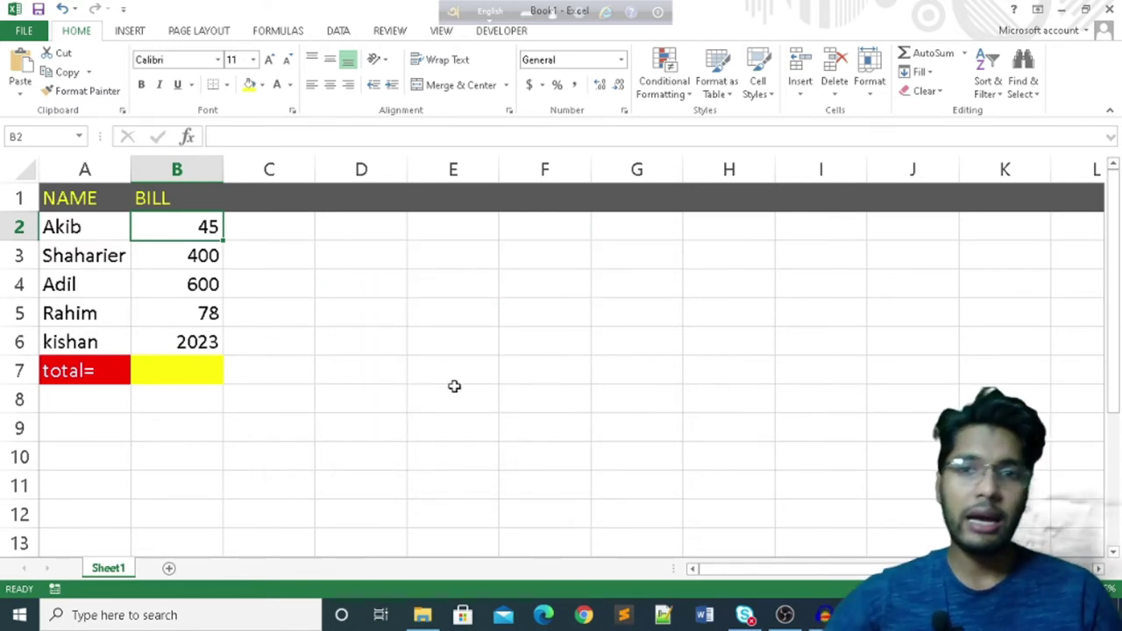
Highlight the NAME and BILL columns, then each table row from 2 through 6
click(78, 198)
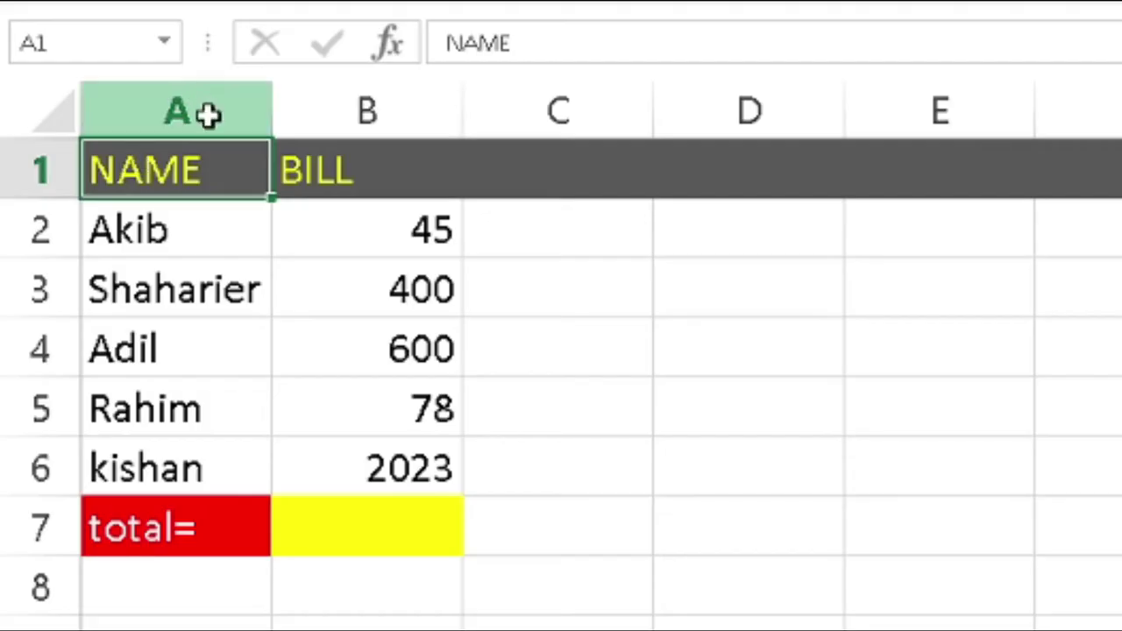
click(100, 172)
click(375, 108)
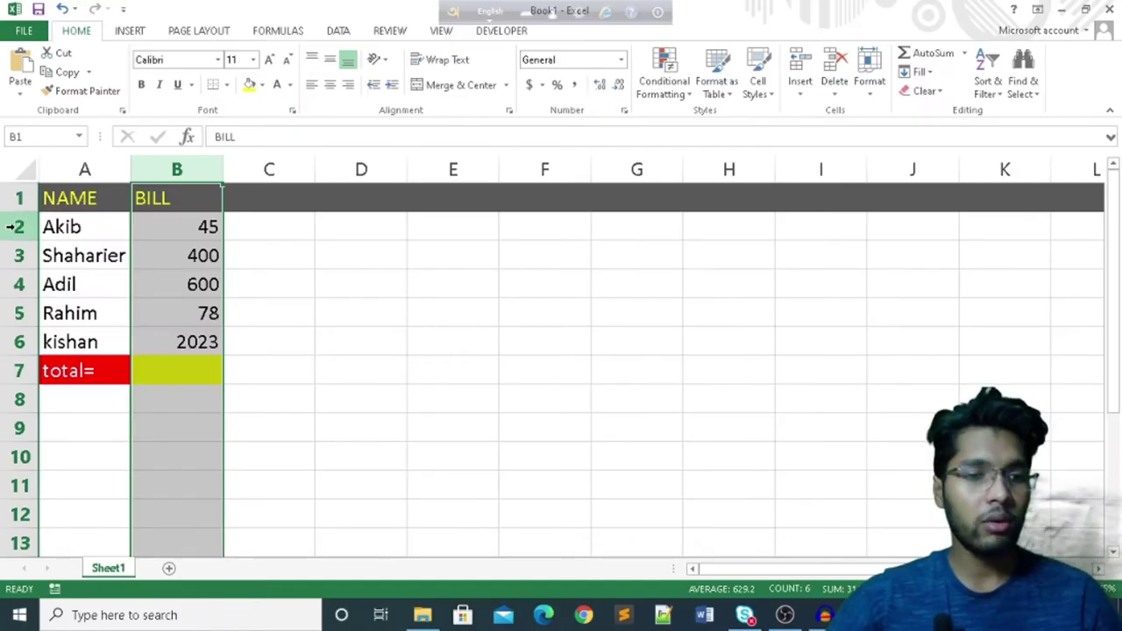
click(17, 227)
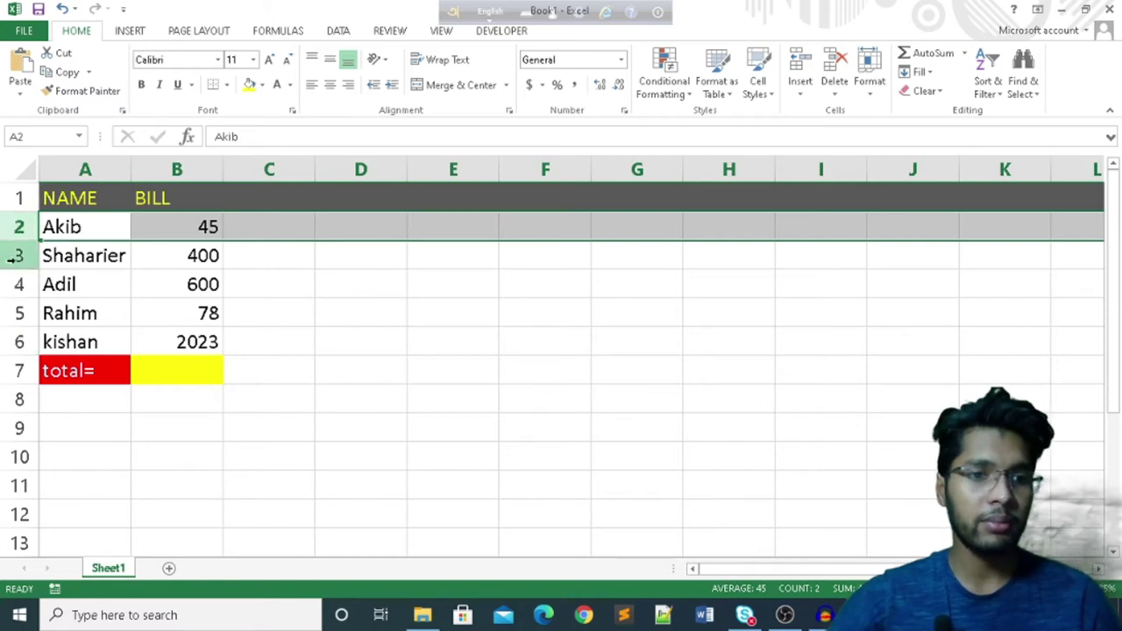
click(12, 255)
click(13, 284)
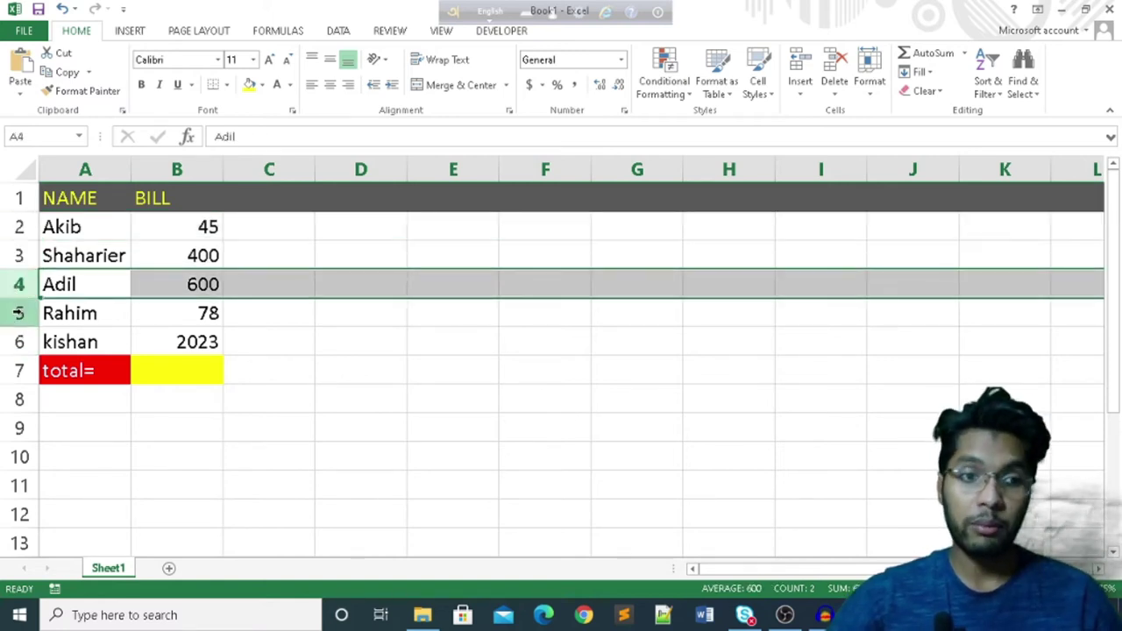
click(18, 313)
click(19, 342)
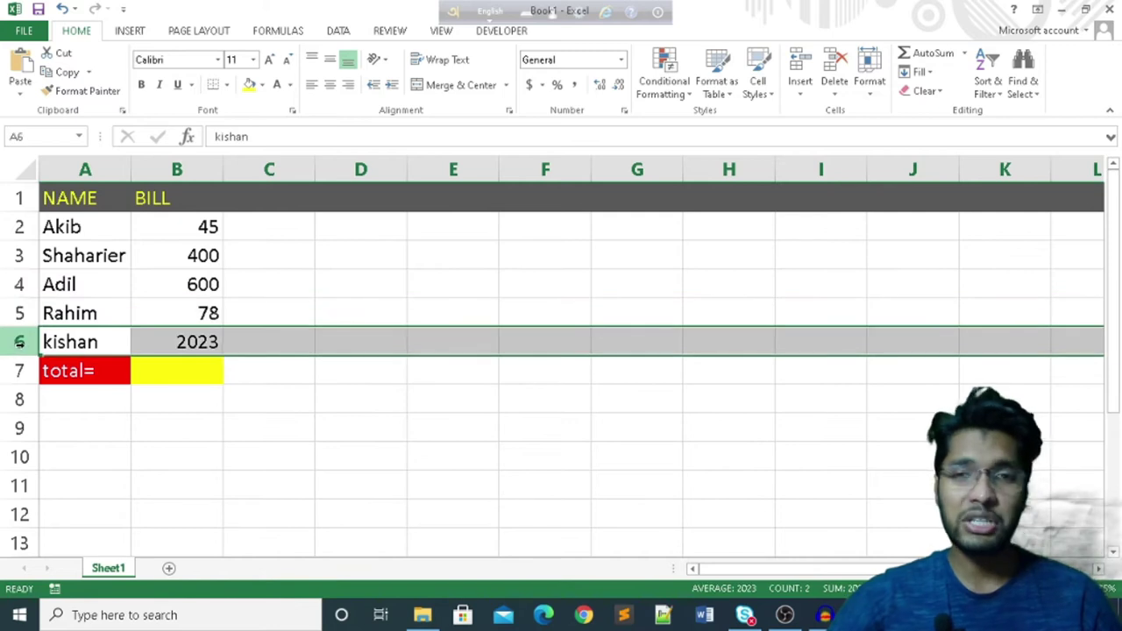
click(15, 226)
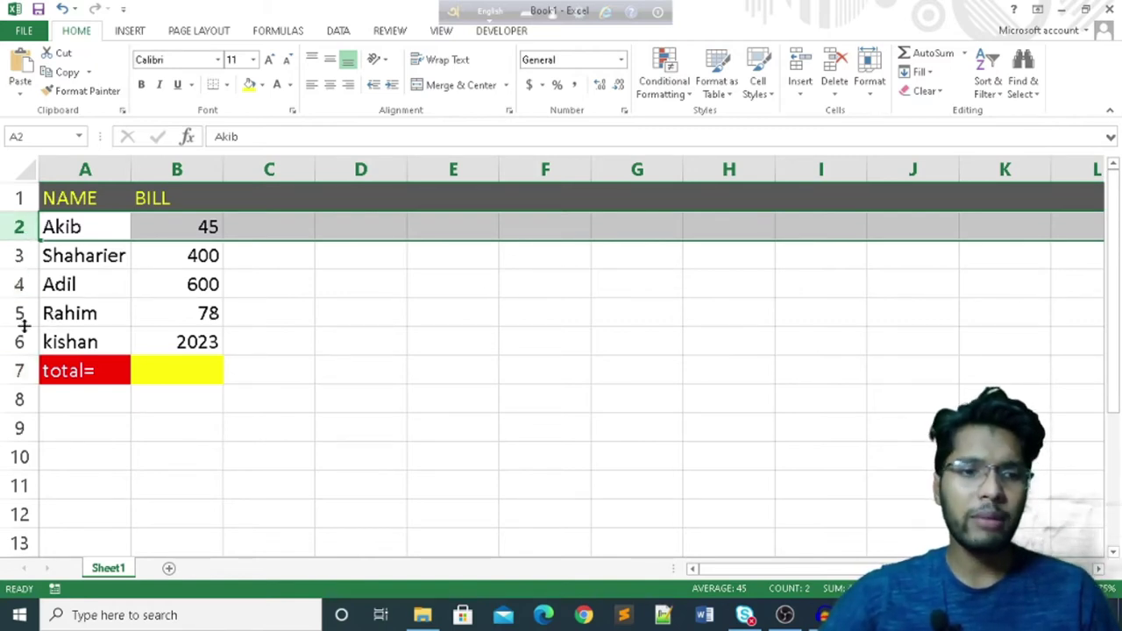
Highlight total row 7, rows 2, 3, 5 and 6, the 400 bill, and the NAME and BILL headings
click(16, 370)
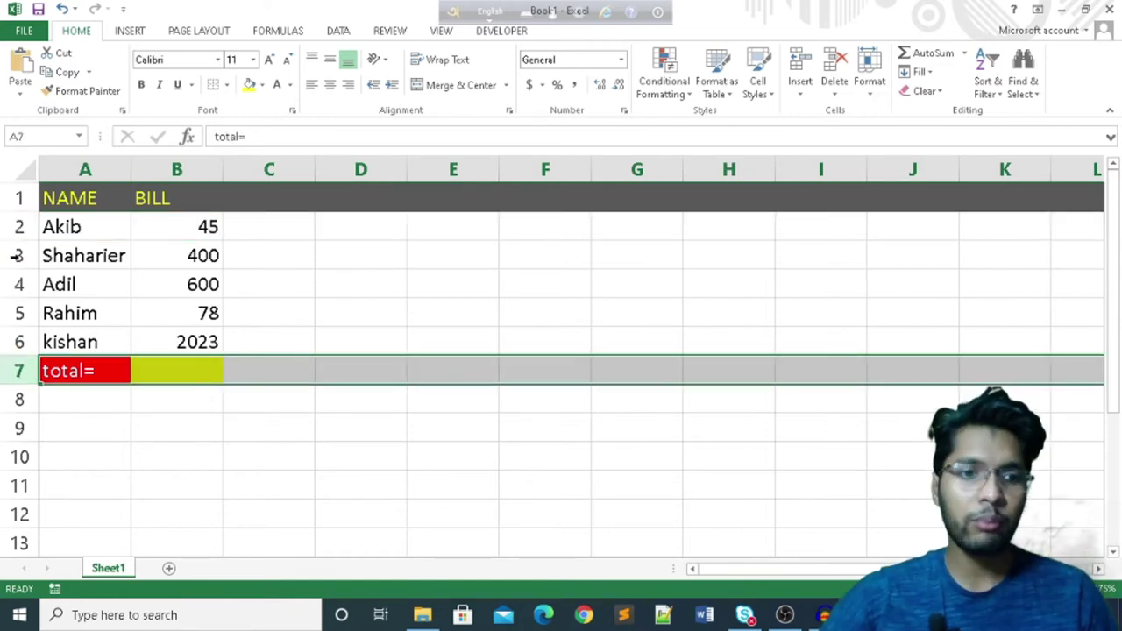
click(19, 227)
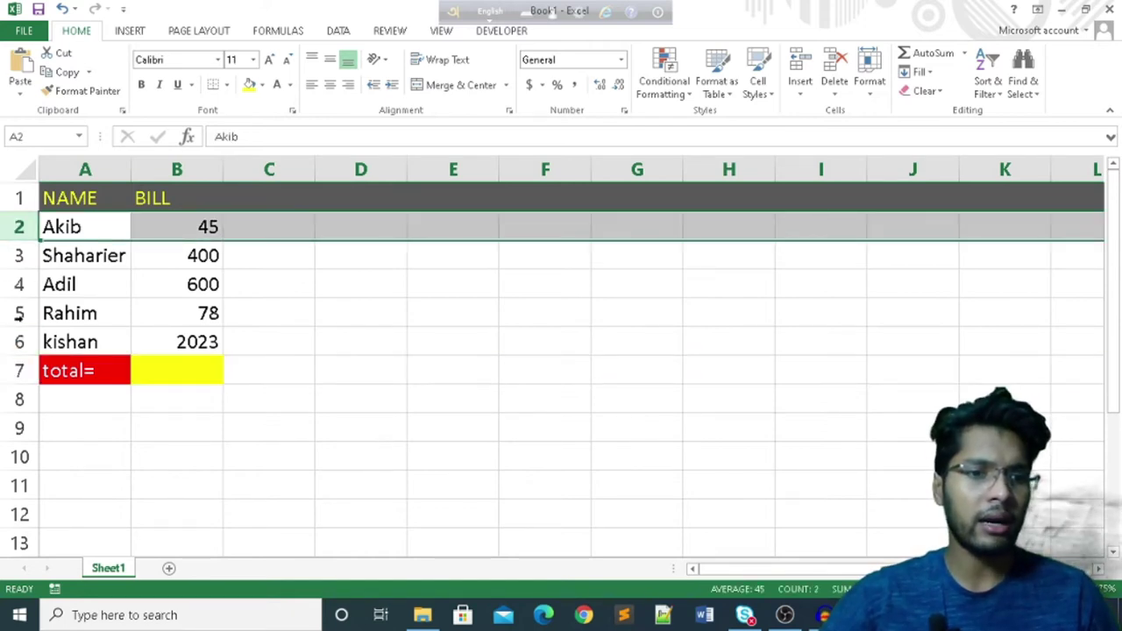
click(19, 313)
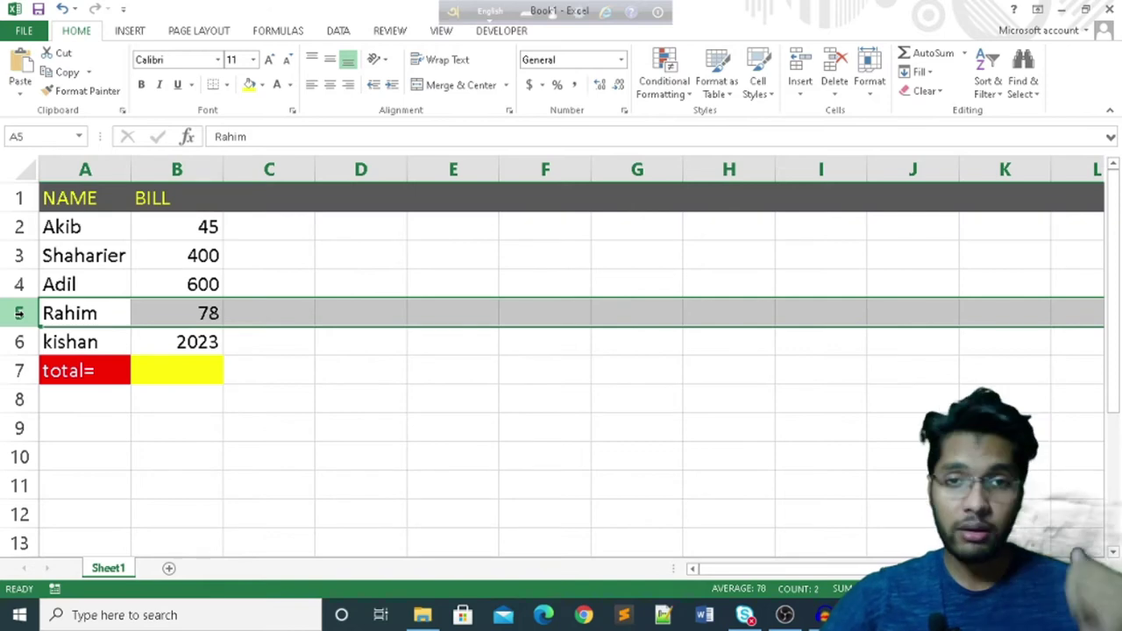
click(19, 255)
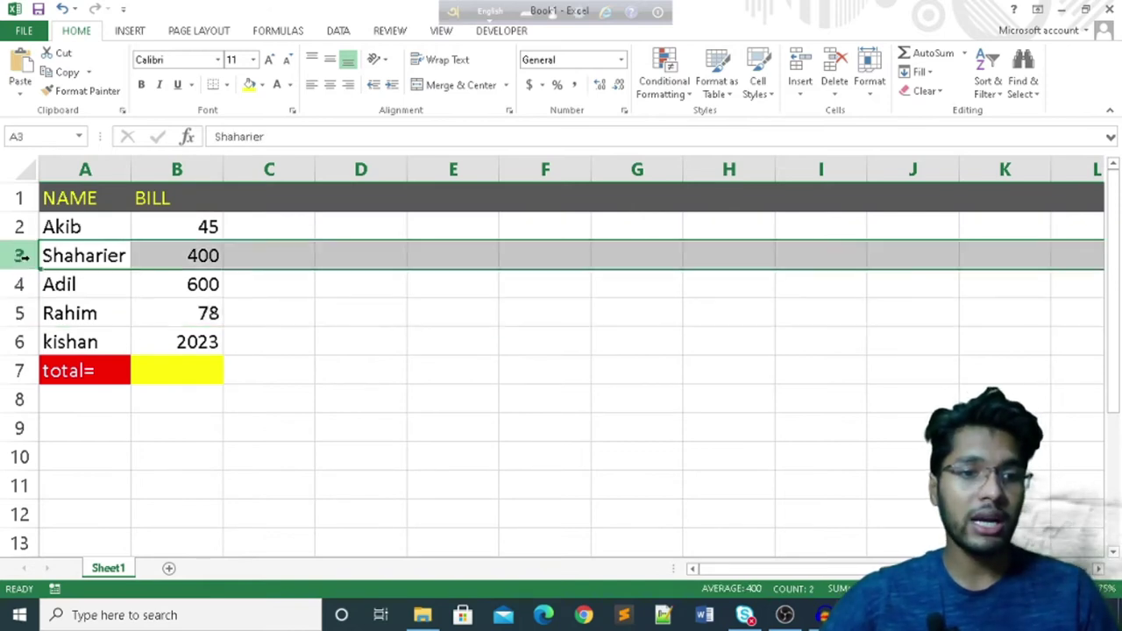
ctrl+click(20, 342)
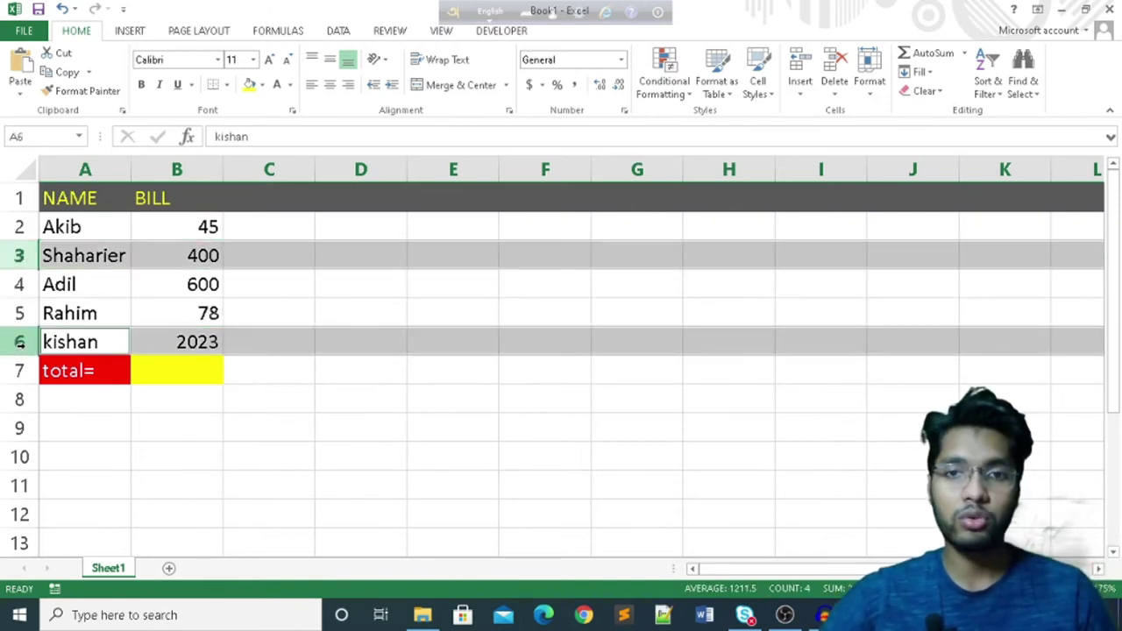
click(252, 254)
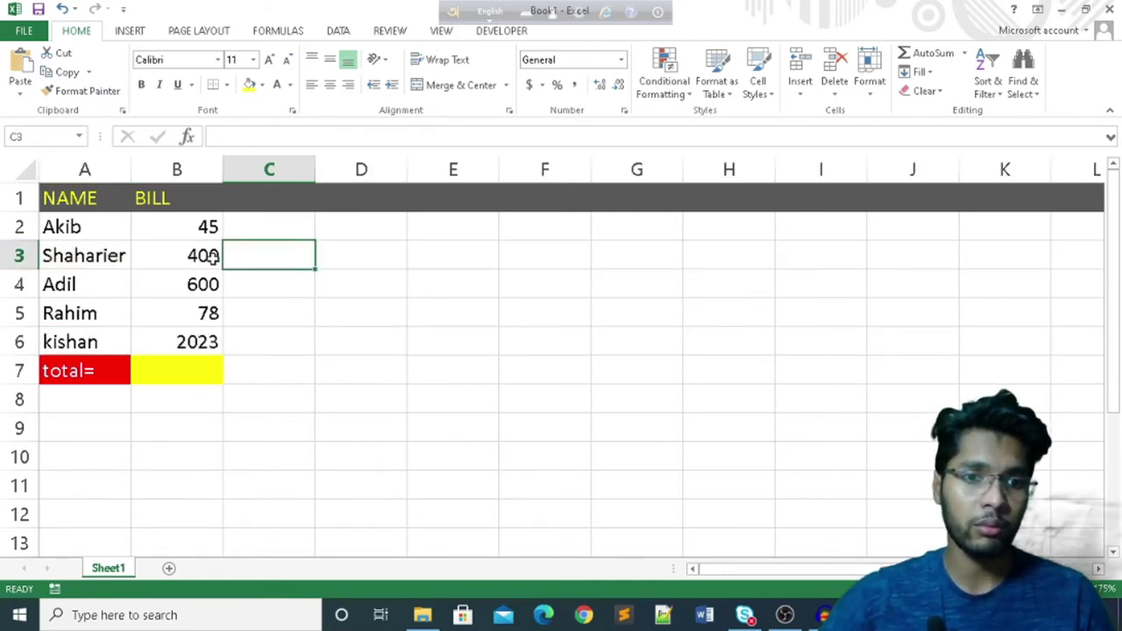
click(200, 255)
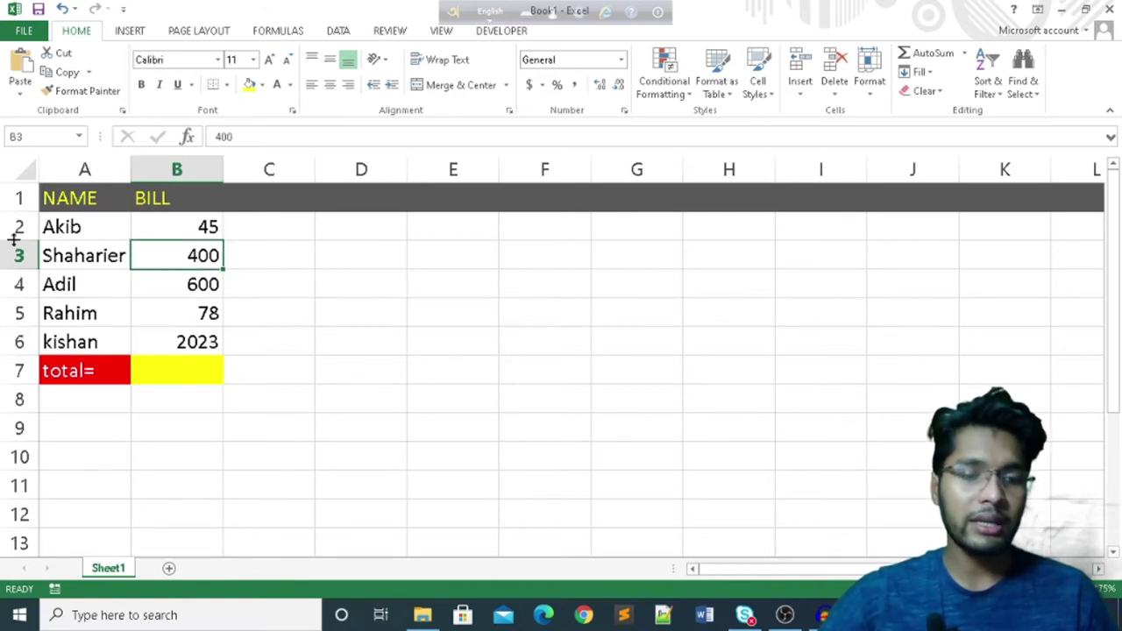
click(95, 197)
click(180, 197)
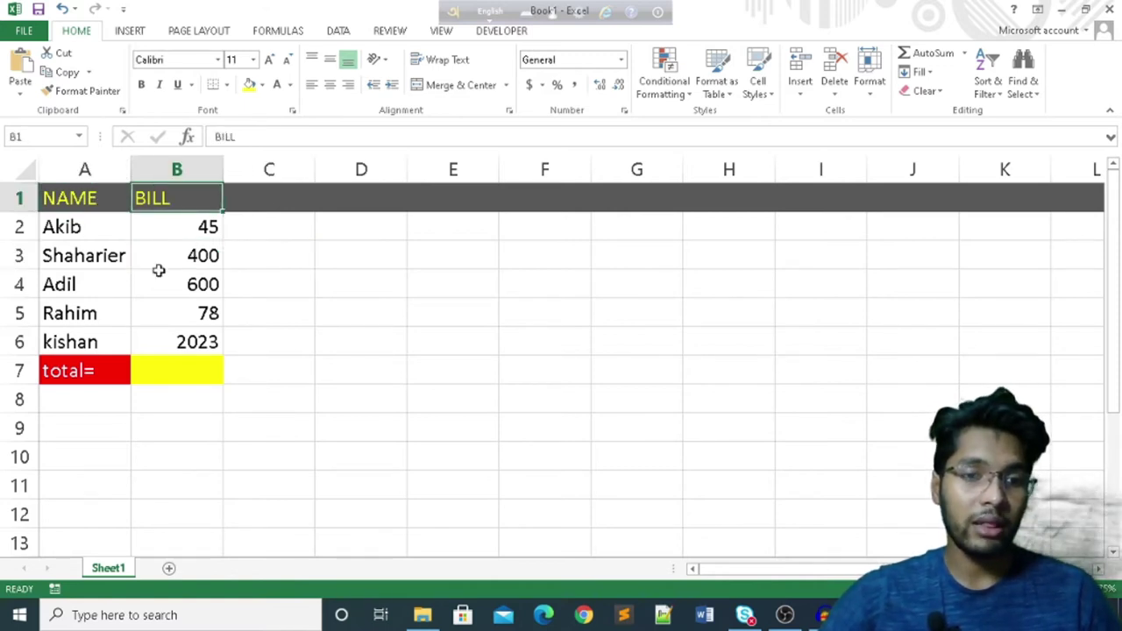
Clear yellow cell B7 and insert the SUM function with Number1 set to B2:B6
click(170, 366)
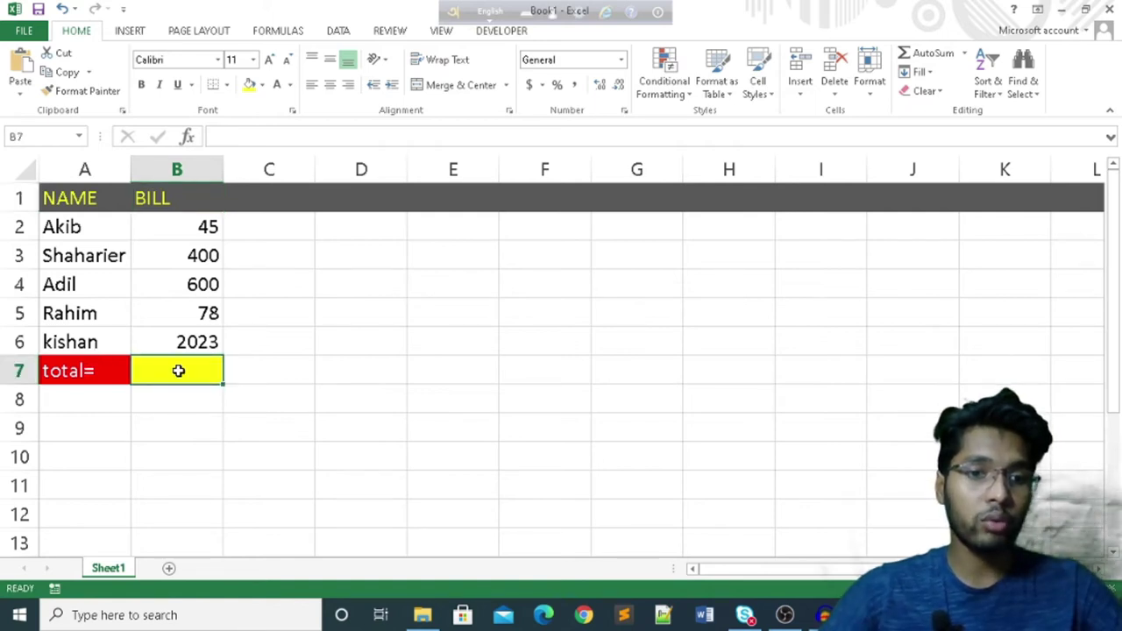
key(BackSpace)
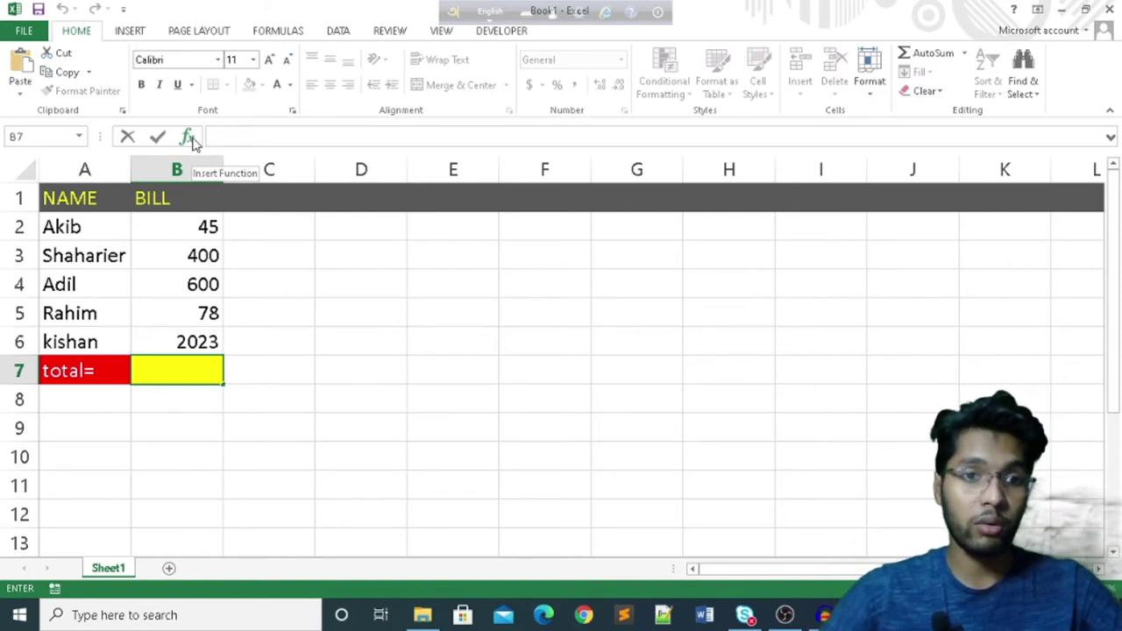
click(190, 138)
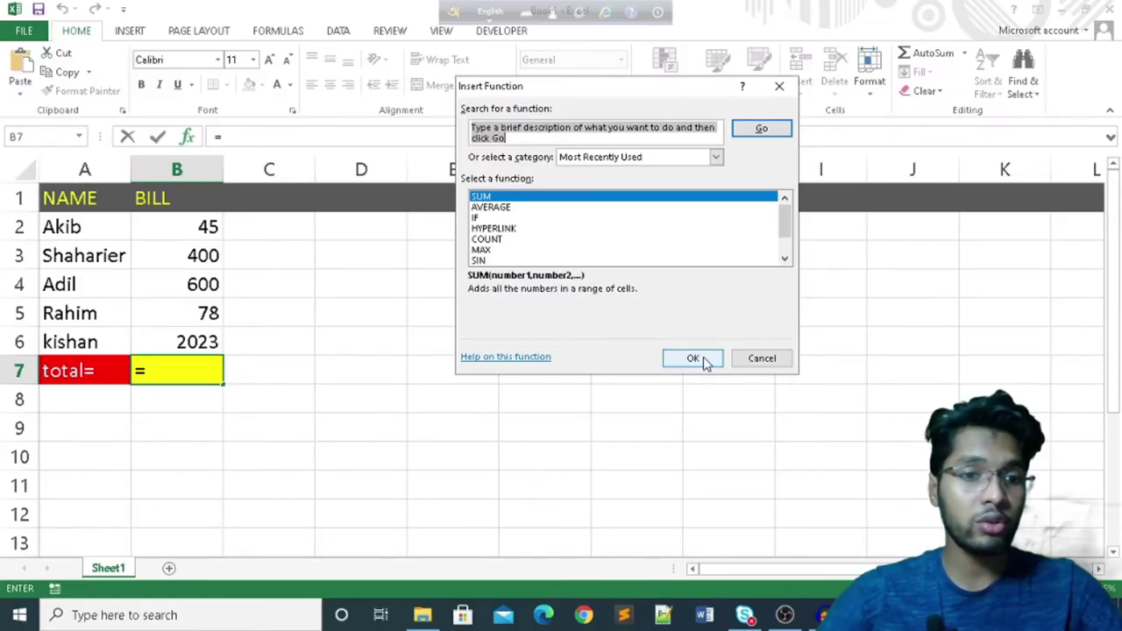
click(675, 571)
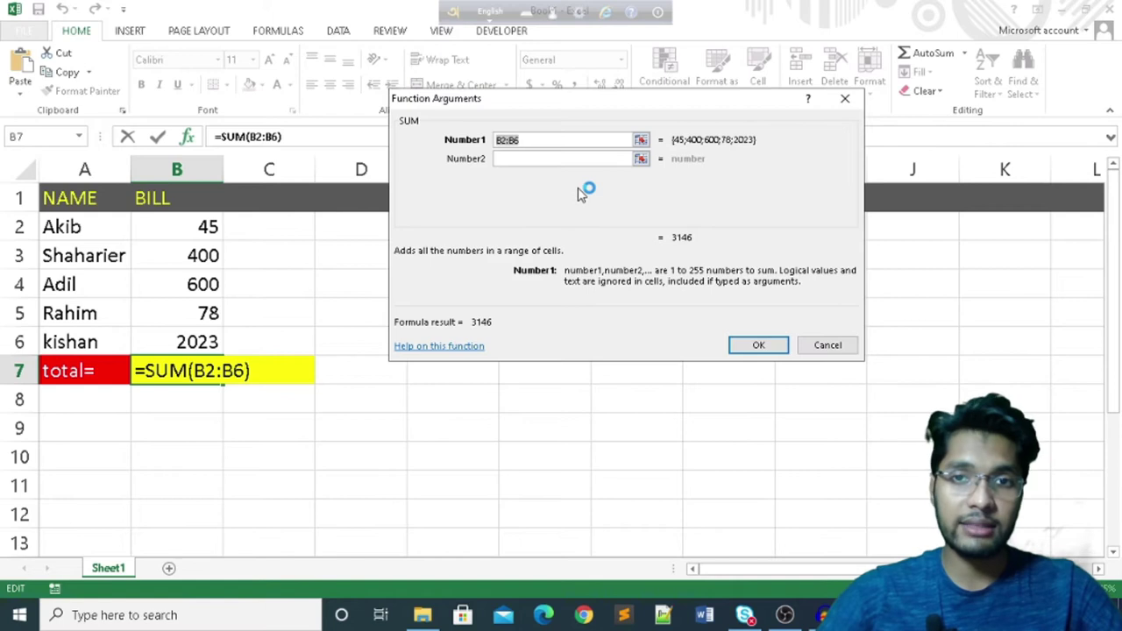
Confirm =SUM(B2:B6) in B7, highlight bills 45, 400, 600, 78 and 2023, then reopen the formula
click(759, 346)
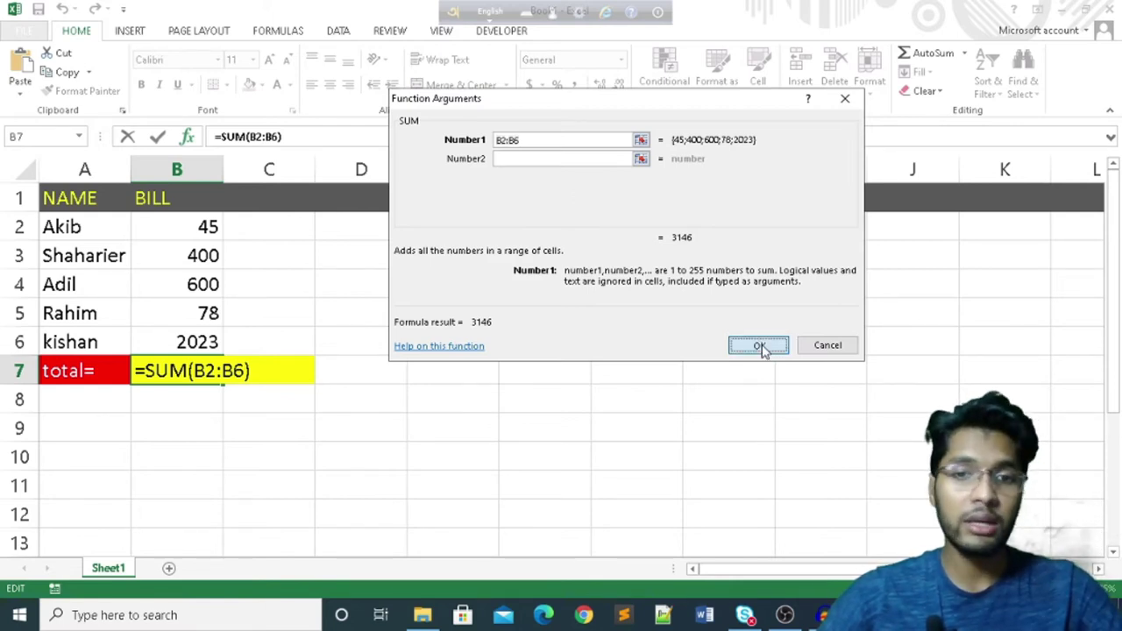
click(208, 227)
click(208, 256)
click(209, 283)
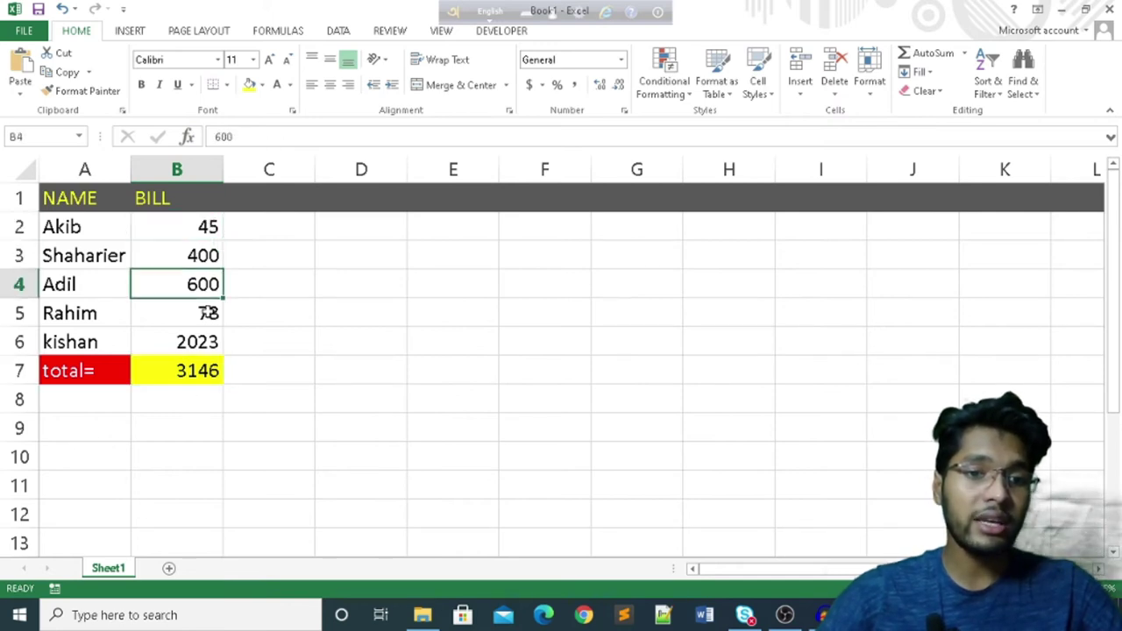
click(207, 313)
click(207, 341)
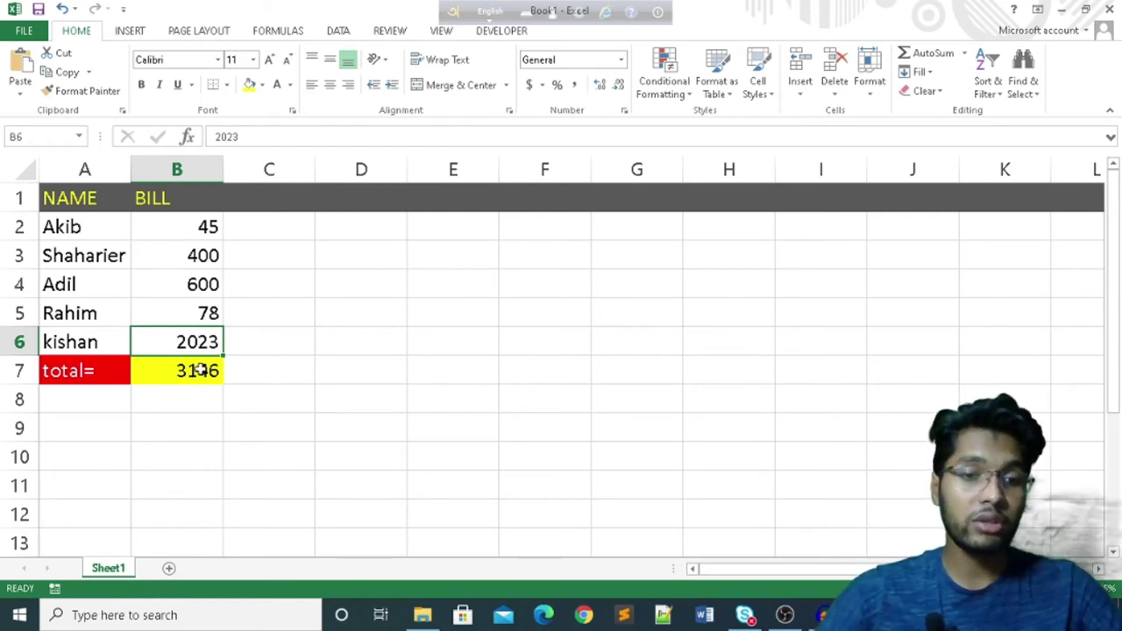
double_click(200, 371)
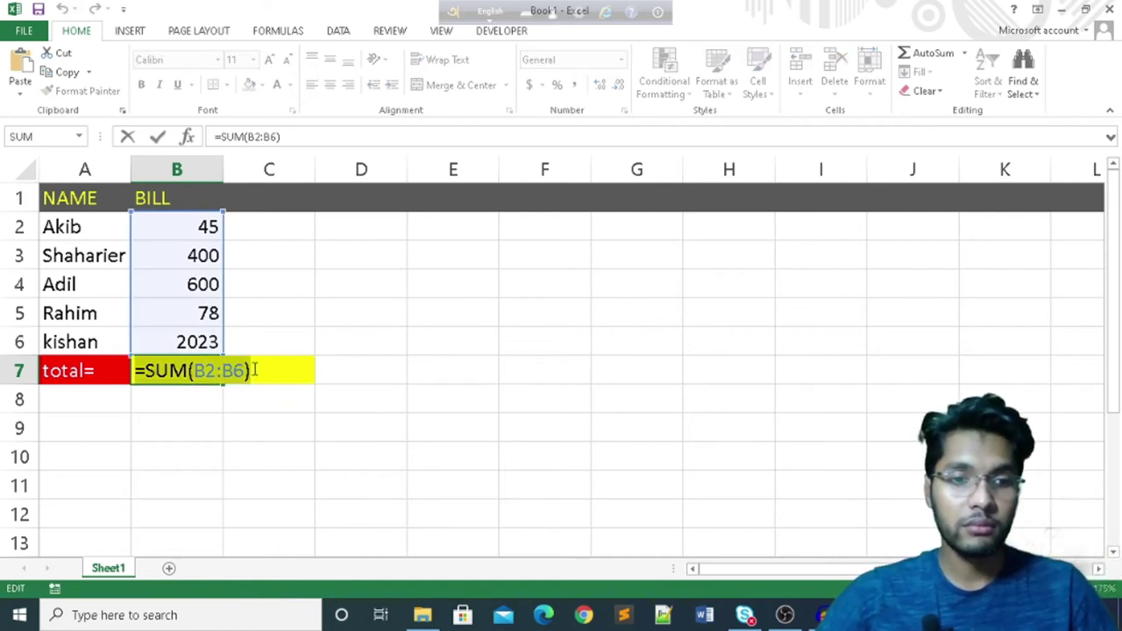
Delete B7's existing total and start a hand-typed =SUM( entry in B7
key(BackSpace)
key(BackSpace)
key(BackSpace)
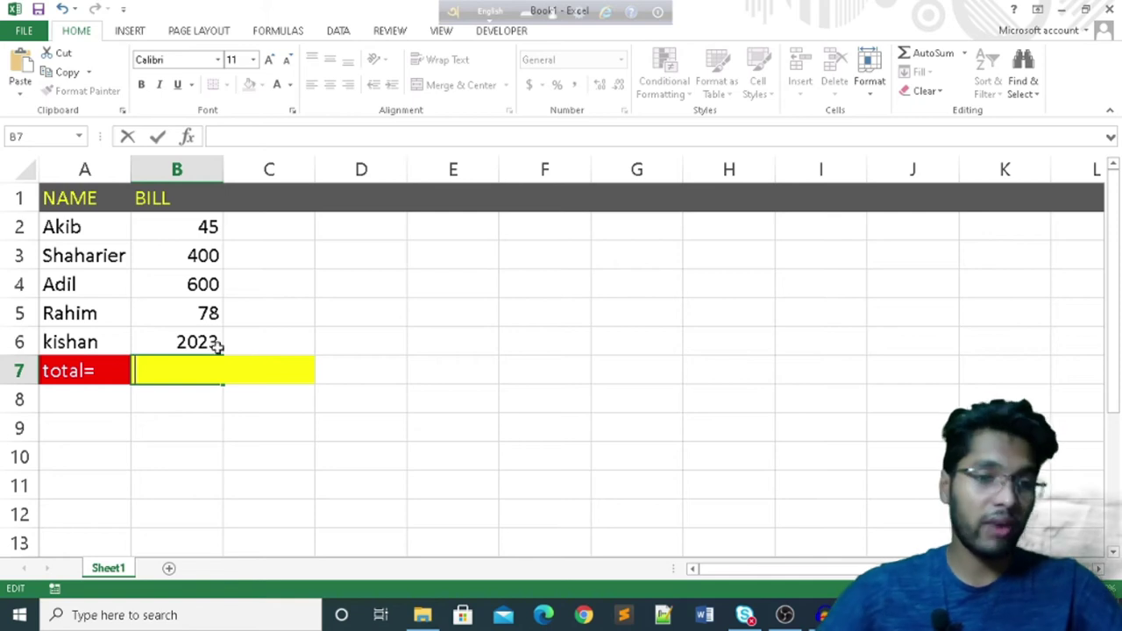
click(63, 341)
click(61, 374)
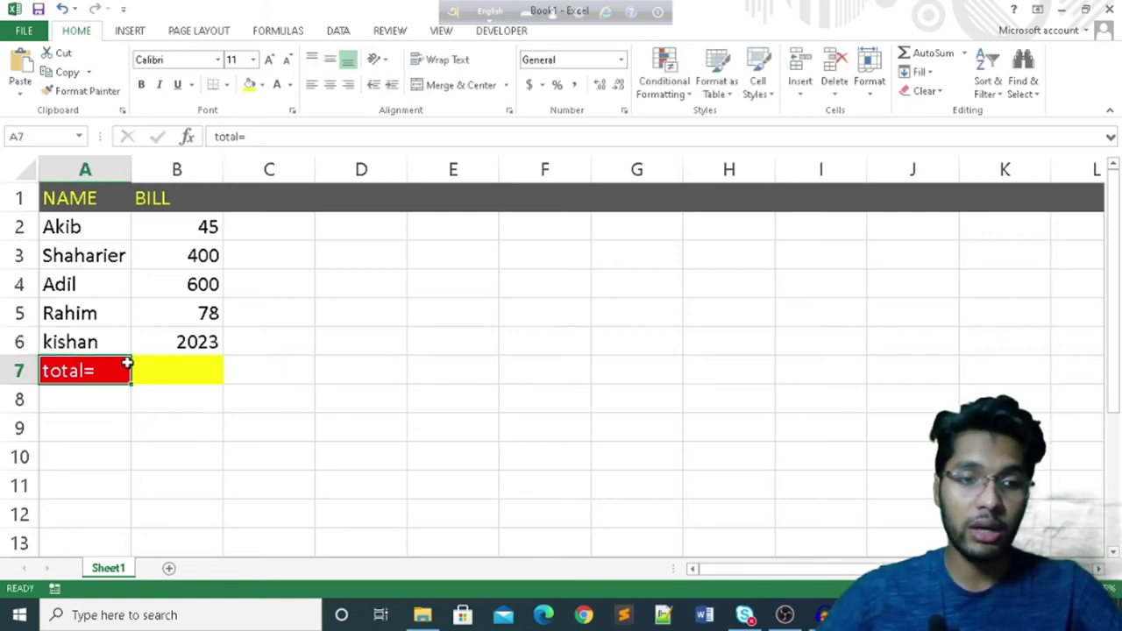
click(173, 370)
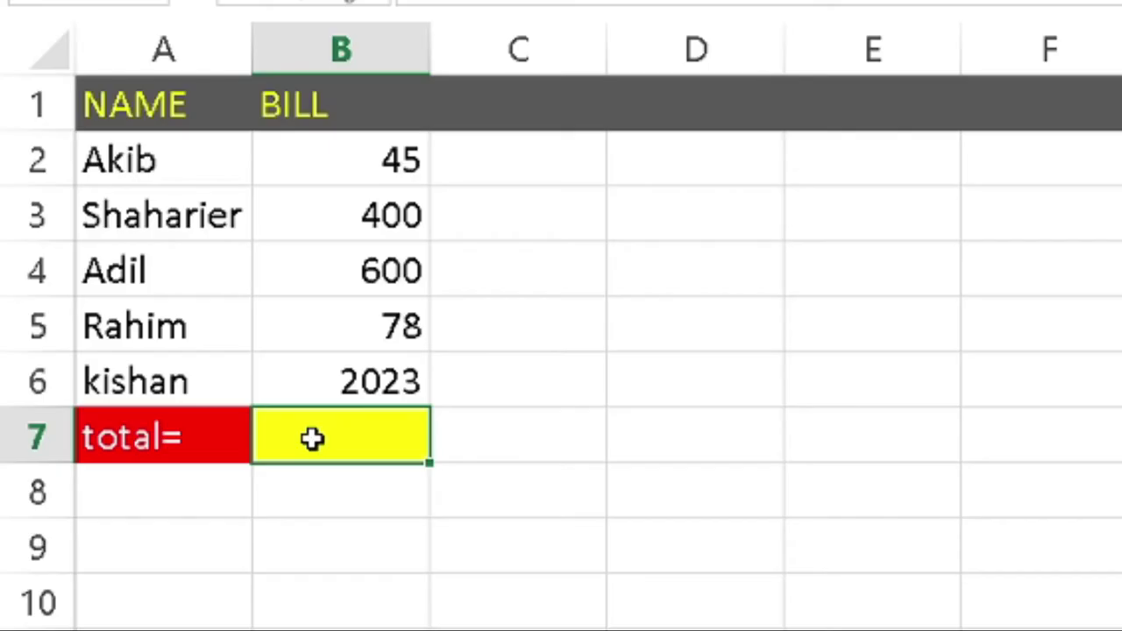
double_click(313, 439)
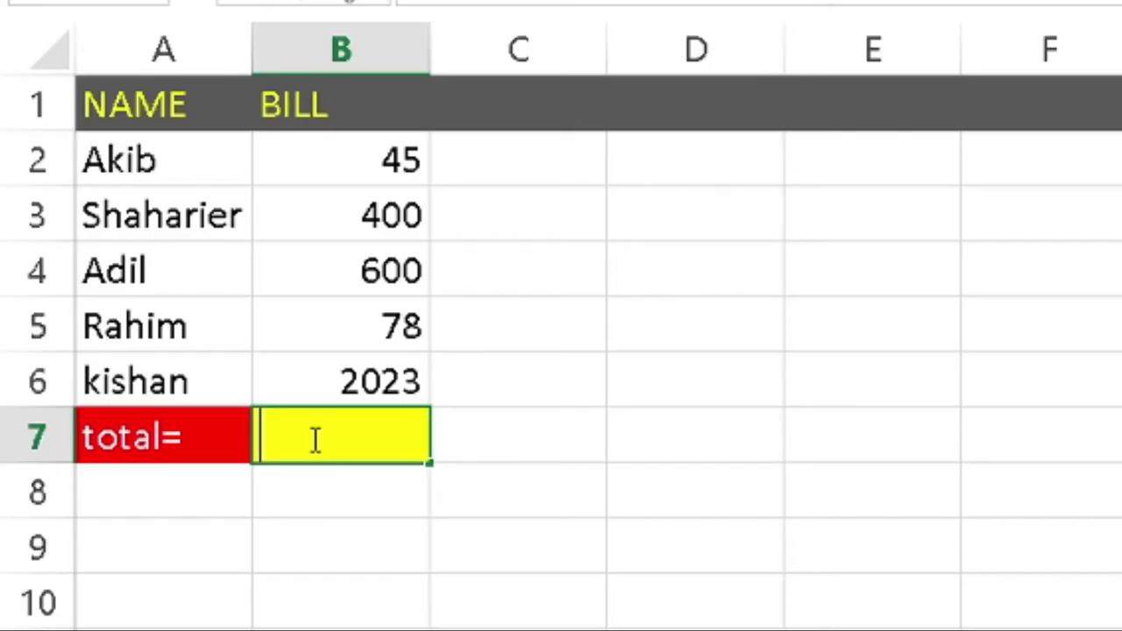
text(=)
text(SUM)
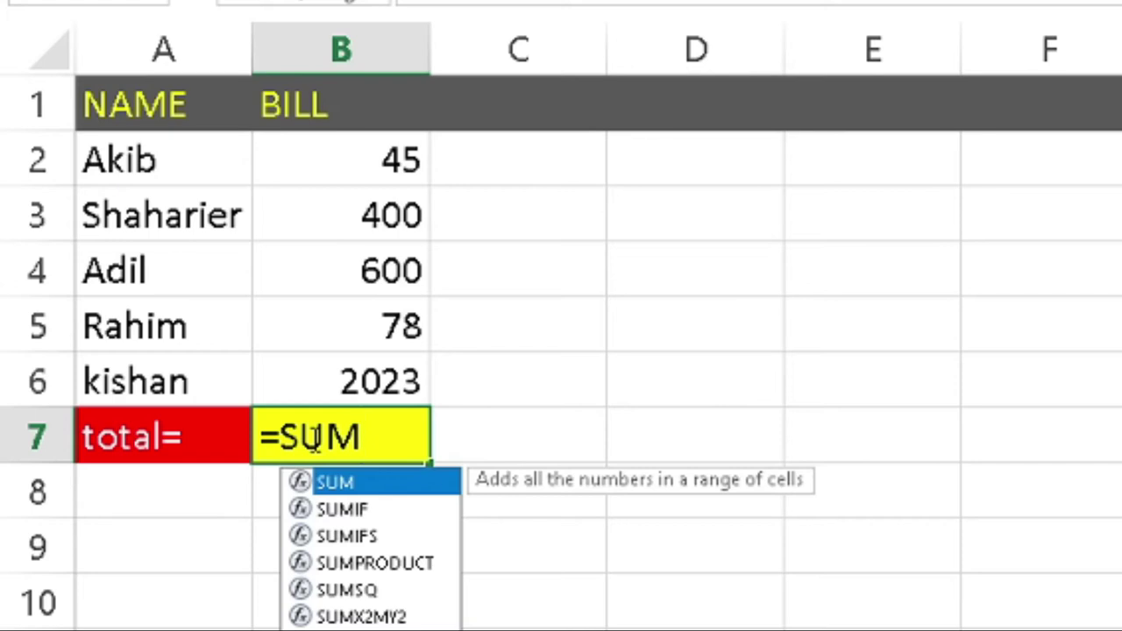
key(Escape)
text(()
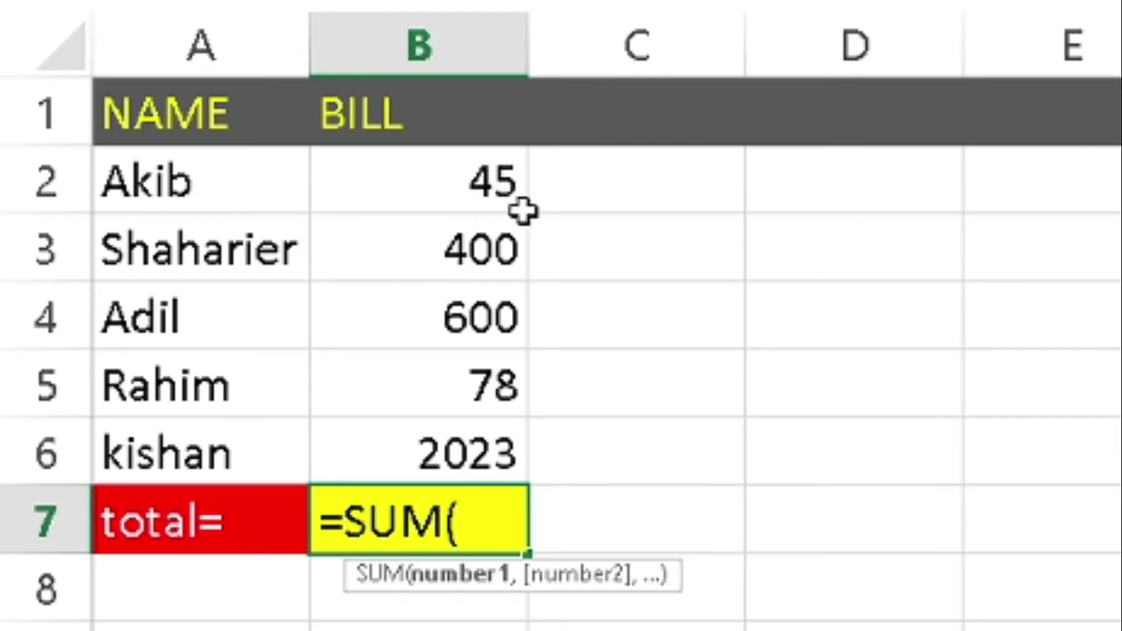
Complete B7's formula as =SUM(B2:B6) over all five bills and commit it
click(494, 182)
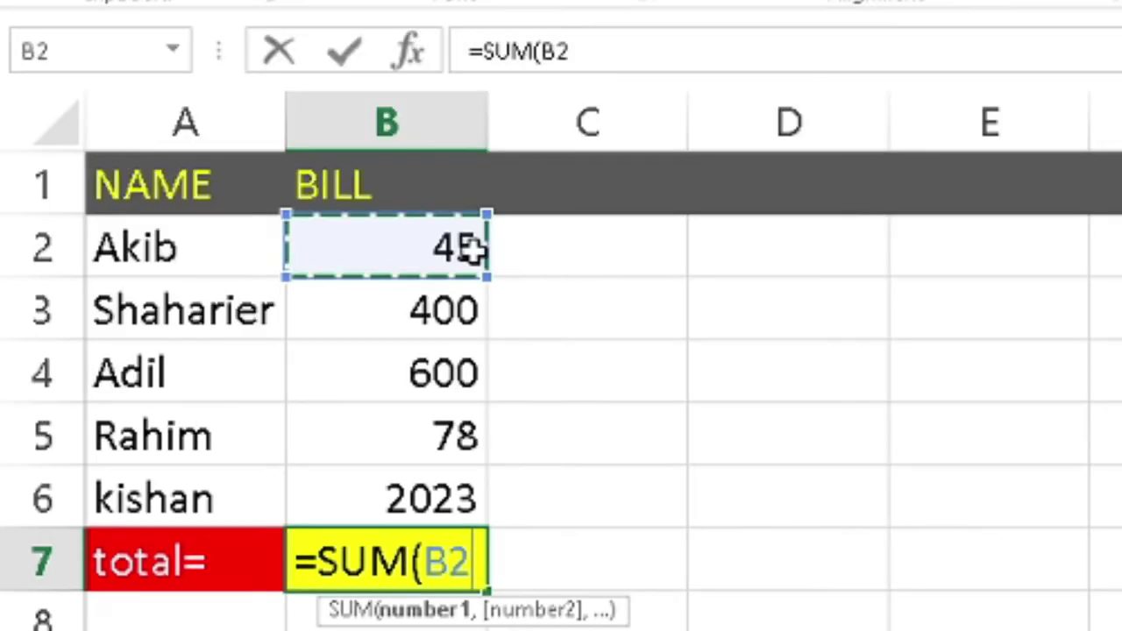
drag(513, 184, 521, 254)
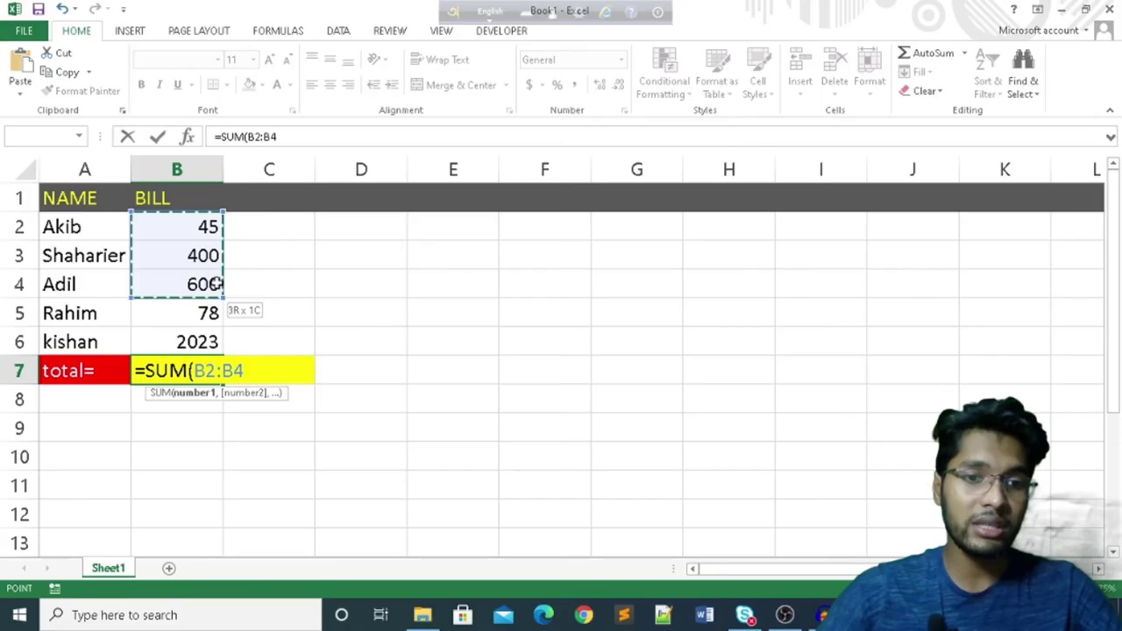
mouse_move(484, 316)
mouse_down()
mouse_move(212, 302)
mouse_move(211, 330)
mouse_up()
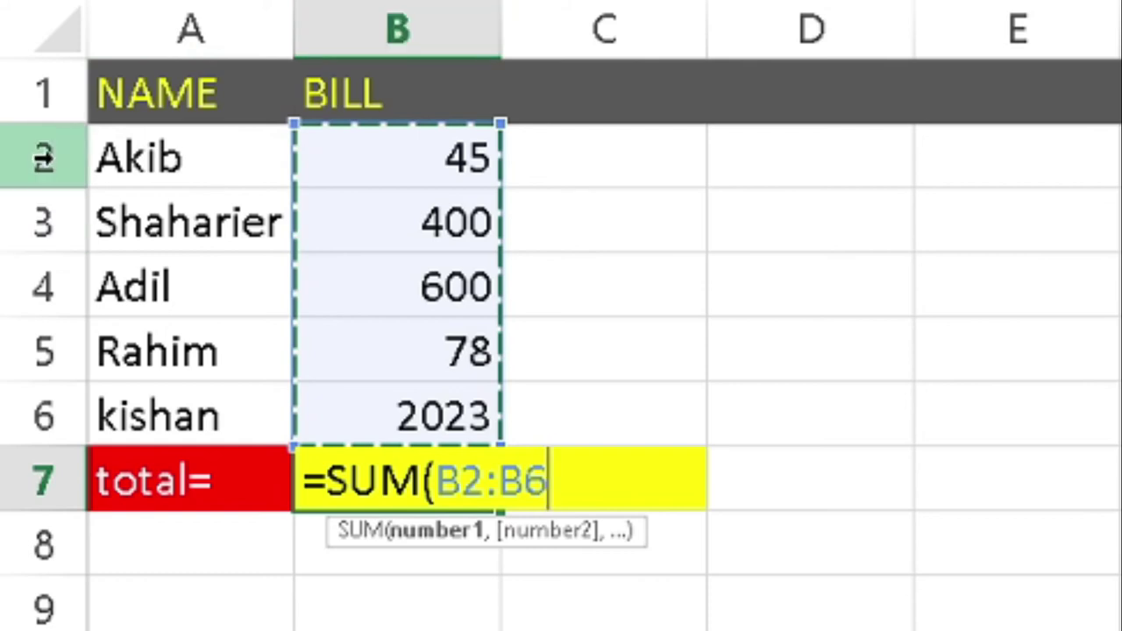
click(426, 19)
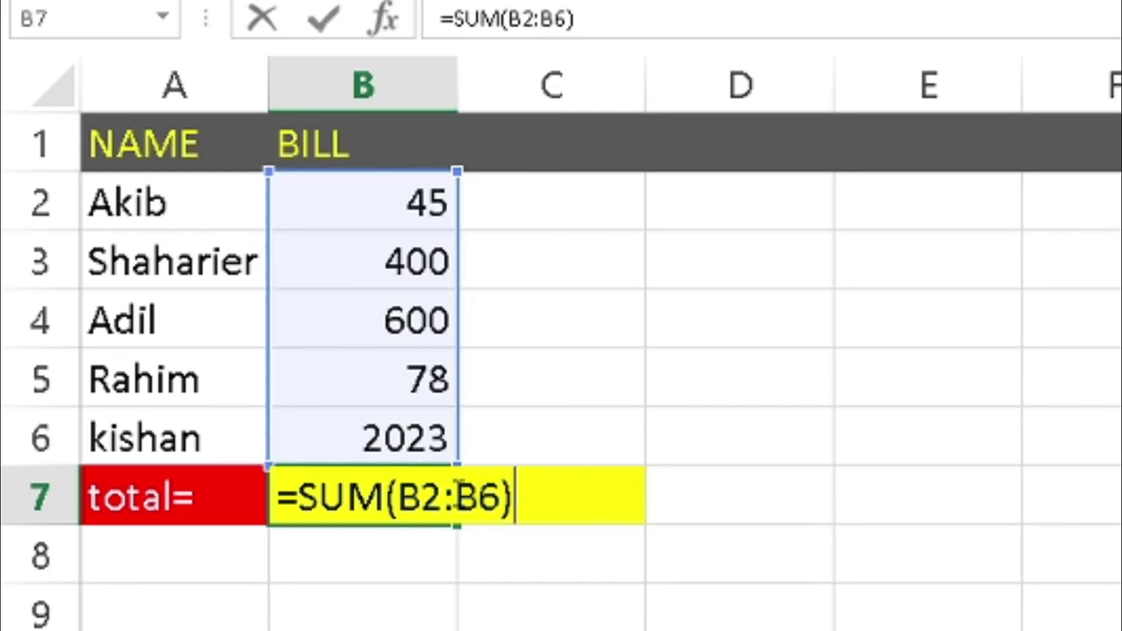
key(Return)
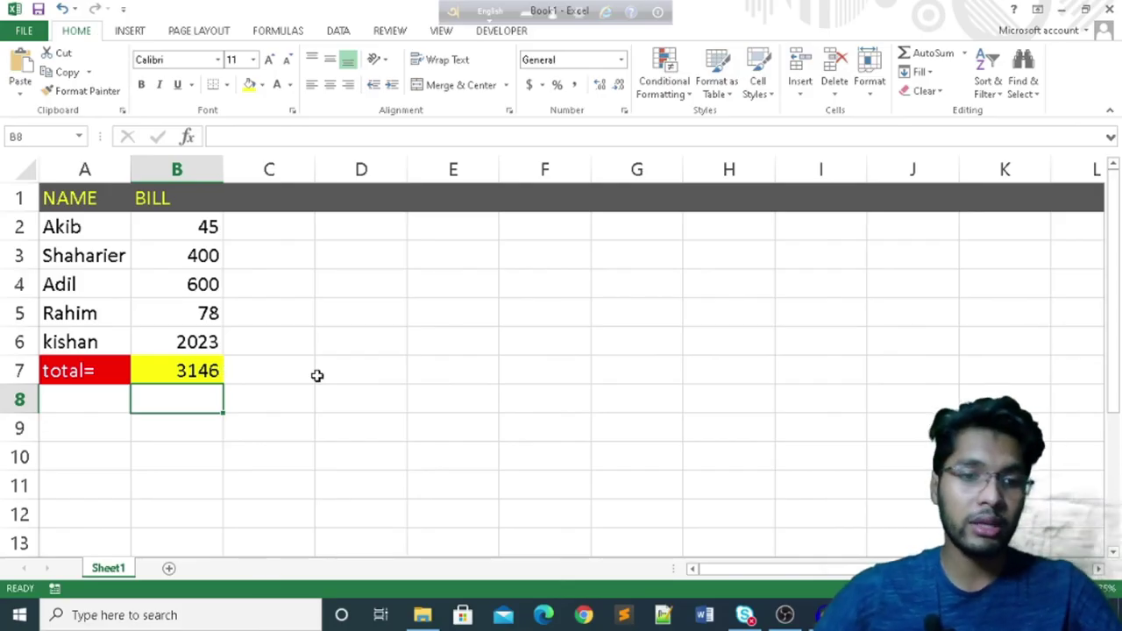
Check B7's formula, highlight the bills in B2 and B5, and reopen B7 for editing
click(210, 372)
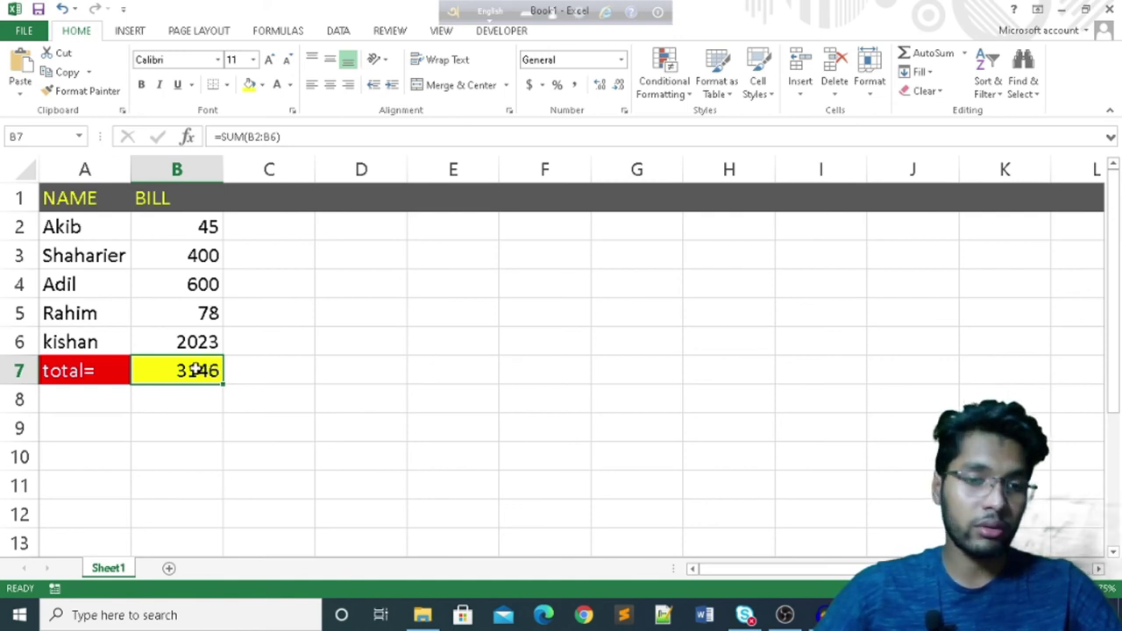
click(206, 224)
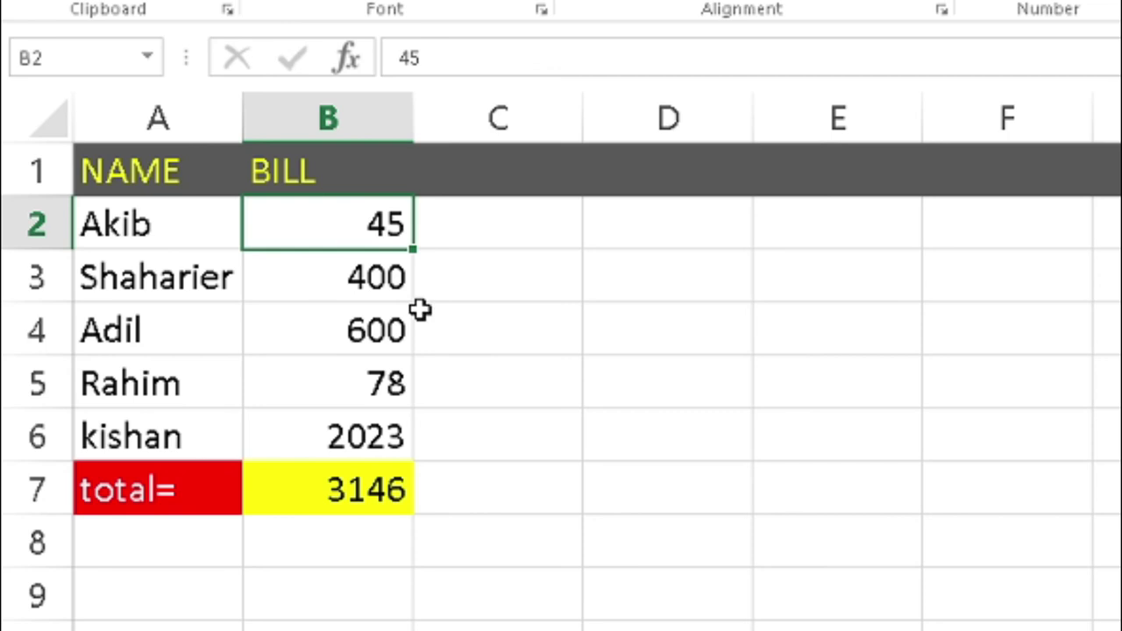
ctrl+click(387, 384)
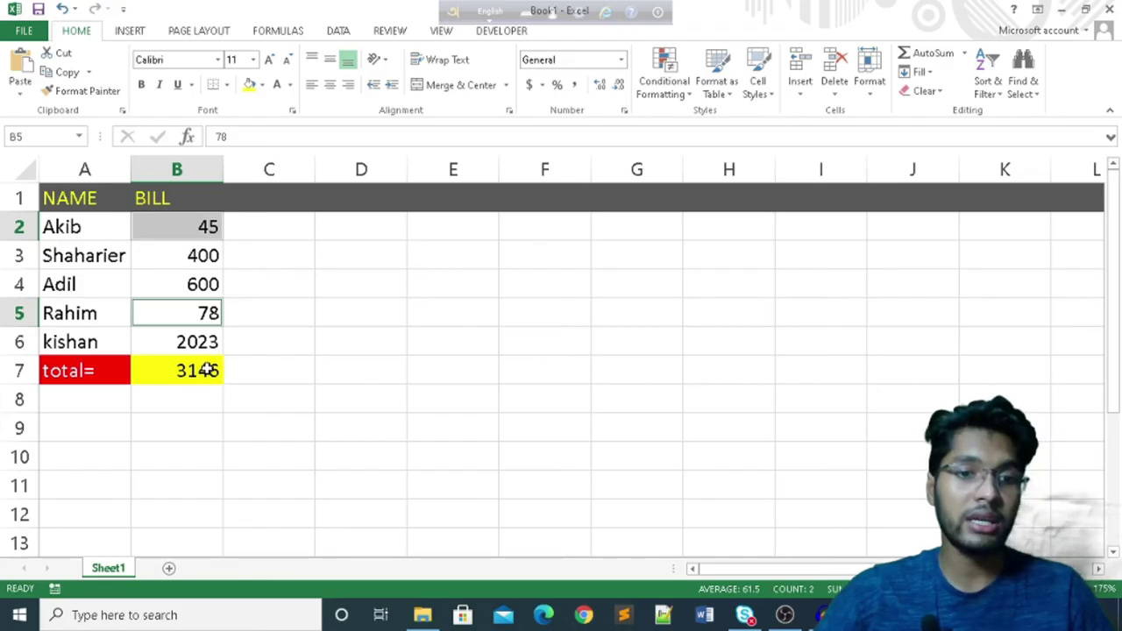
double_click(211, 371)
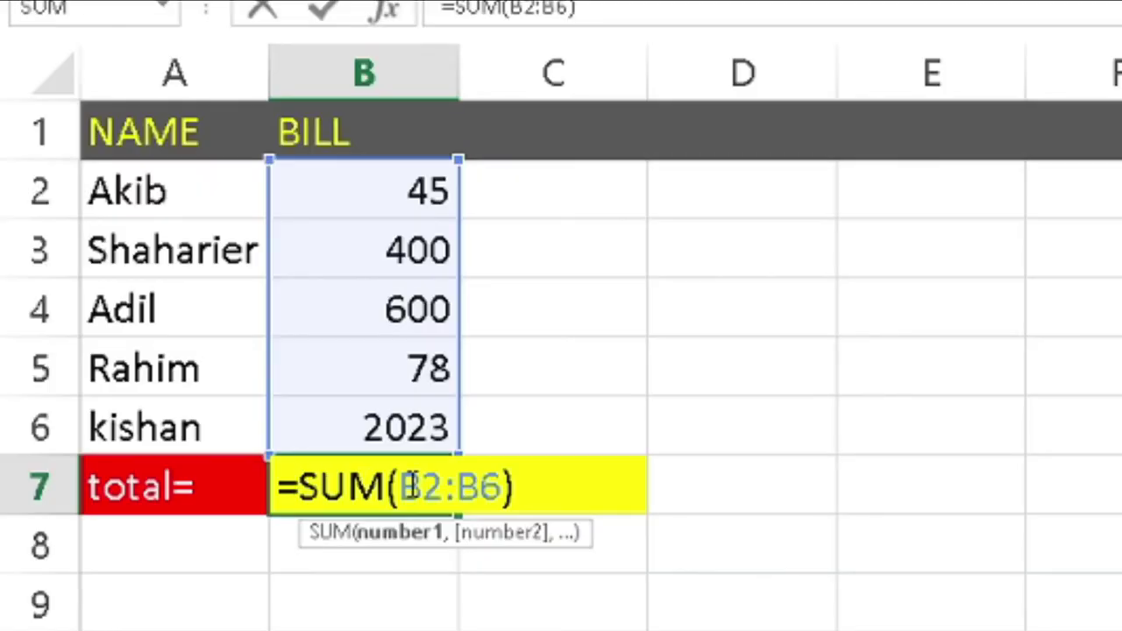
Replace the B2:B6 range so B7 reads =SUM(B2,B5), totalling only 45 and 78
drag(400, 487, 504, 487)
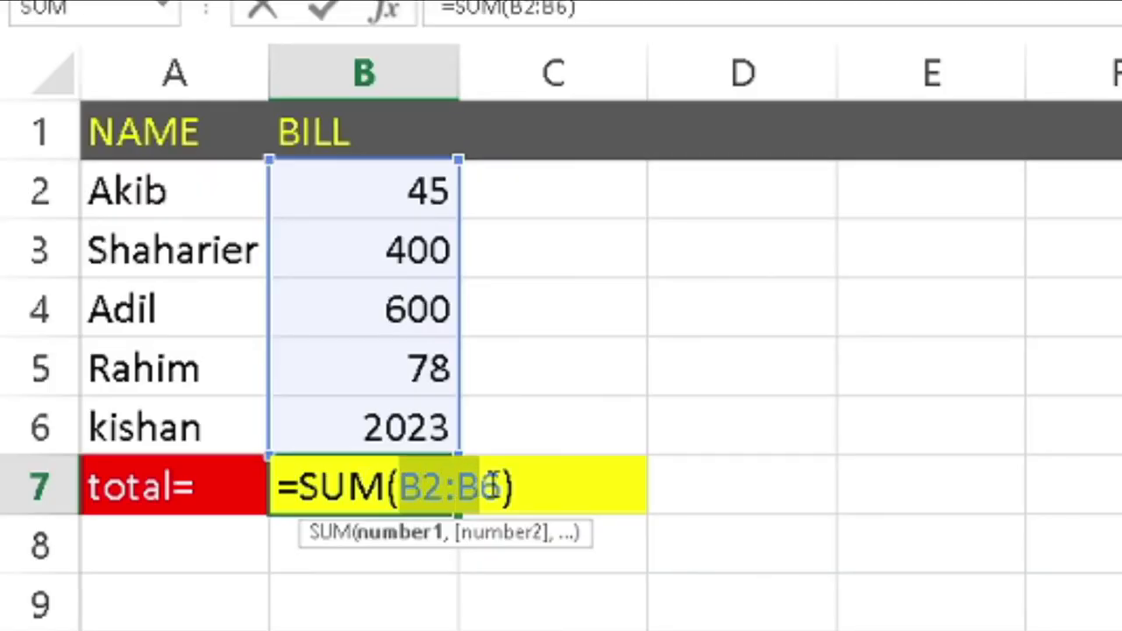
key(BackSpace)
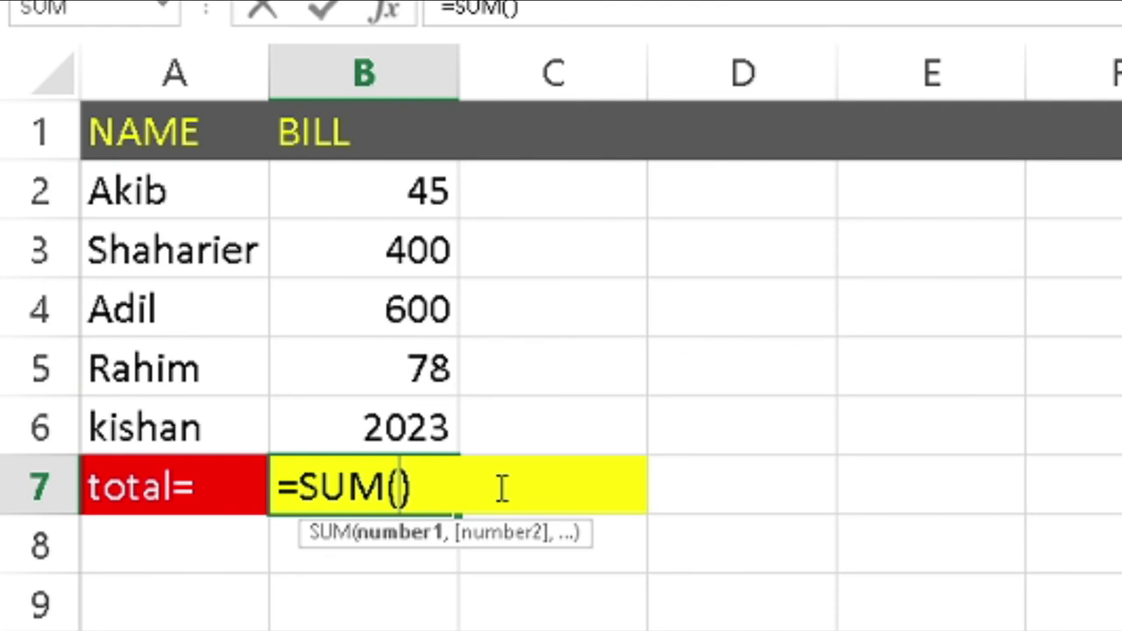
click(430, 195)
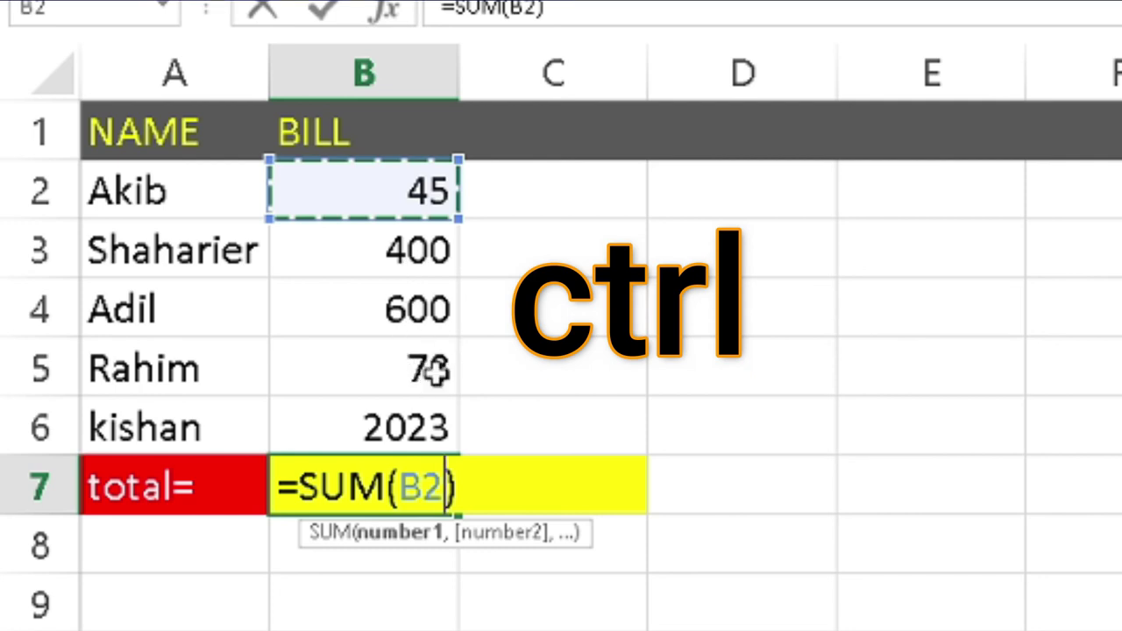
ctrl+click(436, 371)
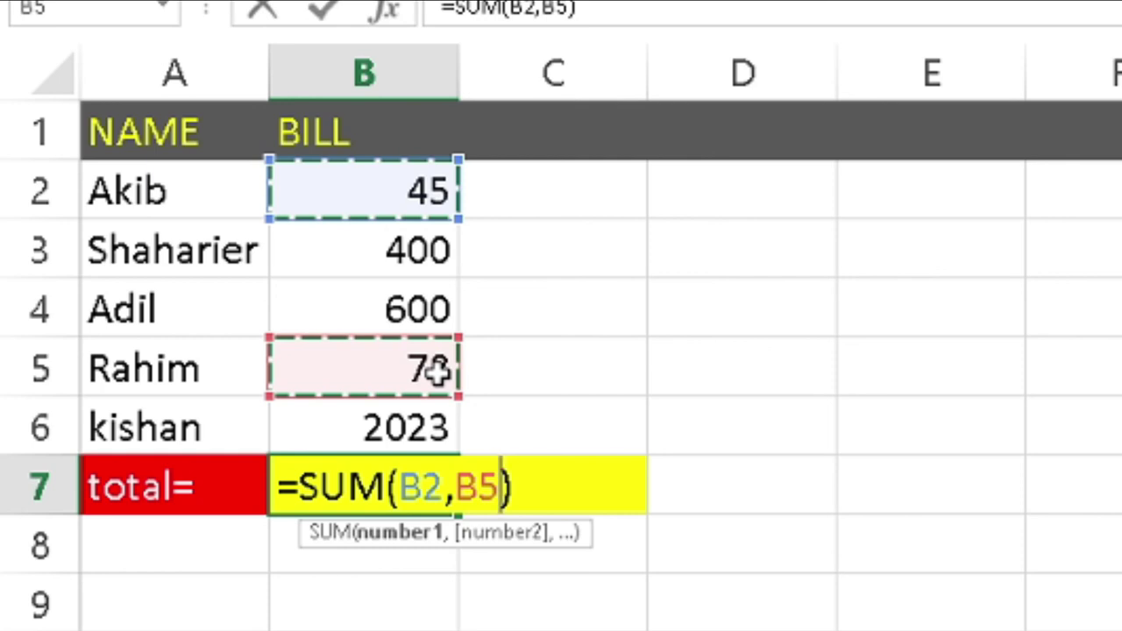
key(Return)
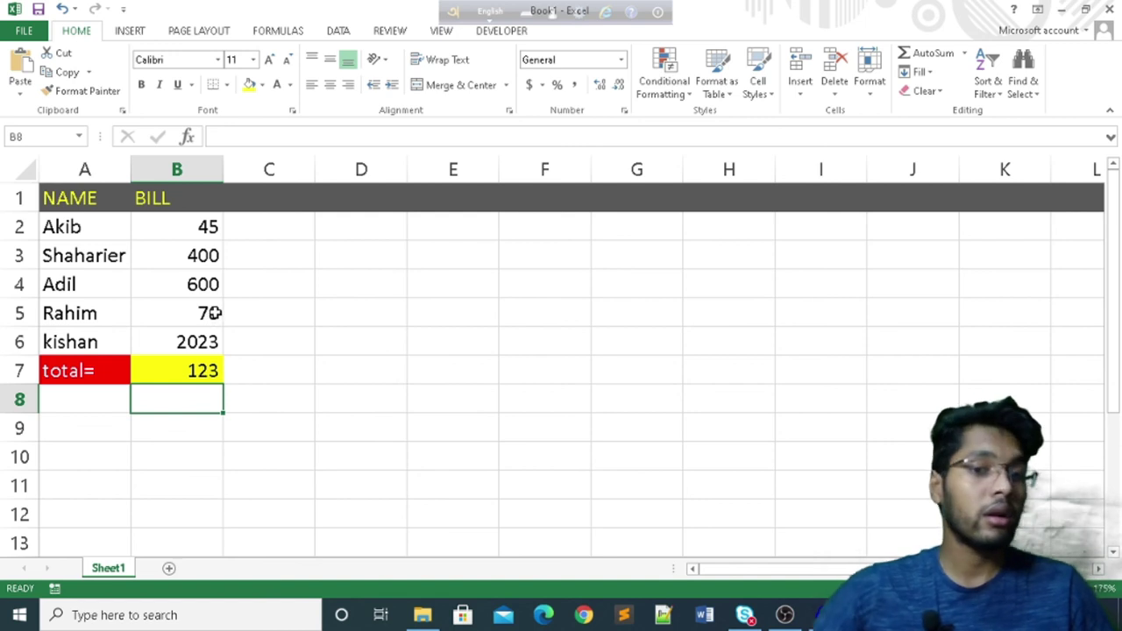
click(201, 372)
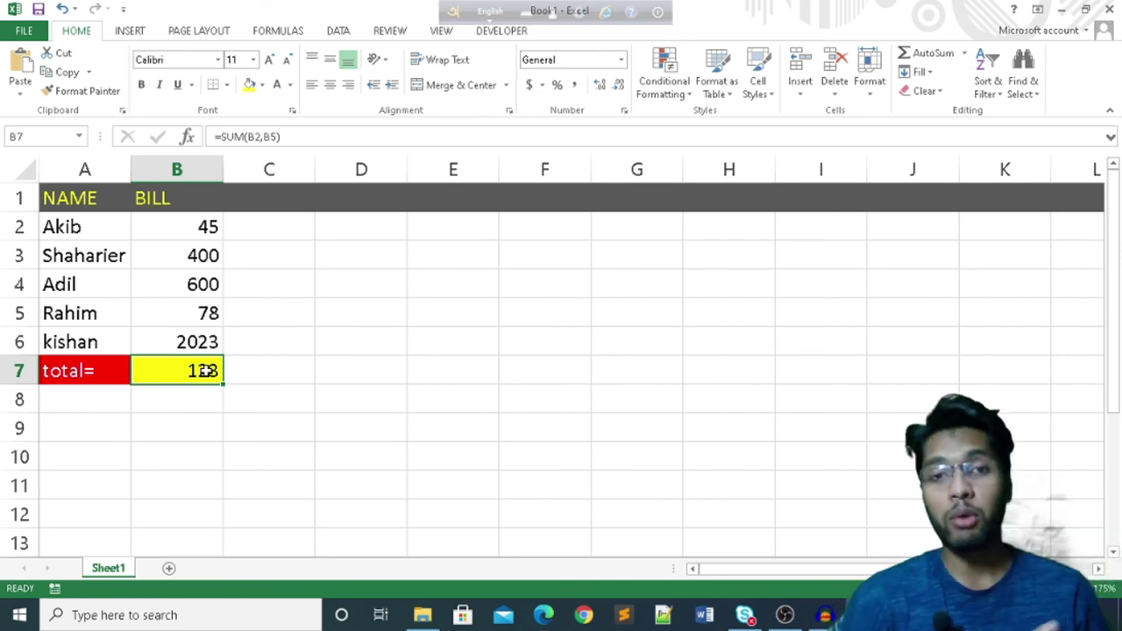